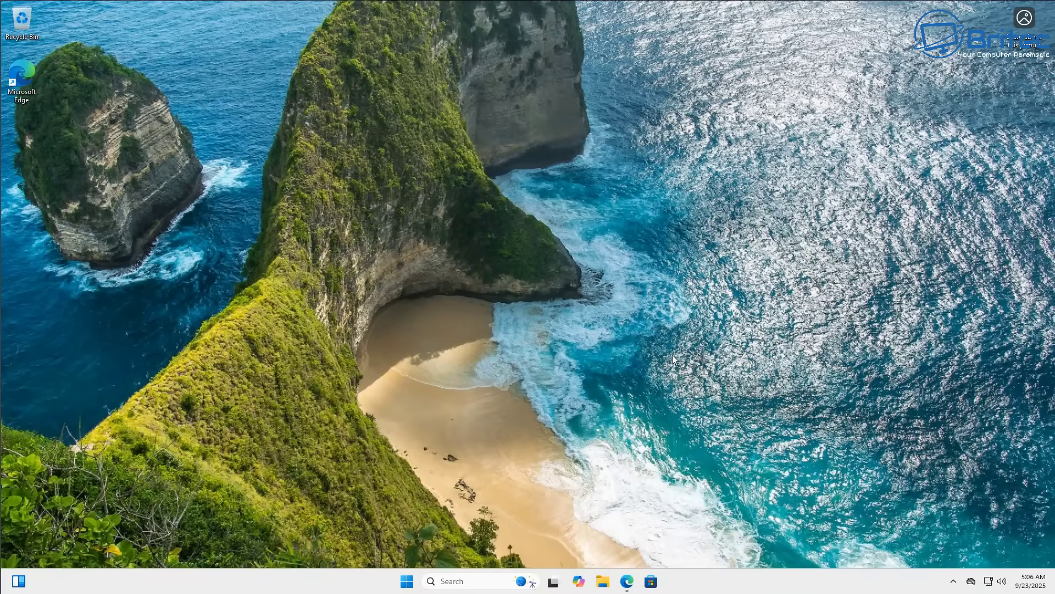
Check the currently installed Windows version with winver, then close it.
click(407, 582)
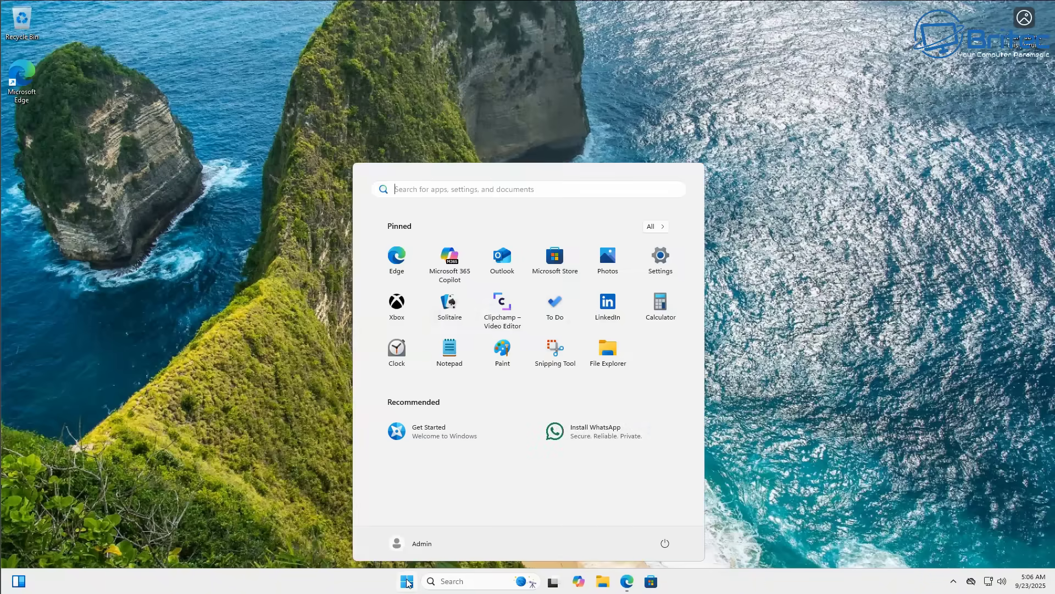
text(winver)
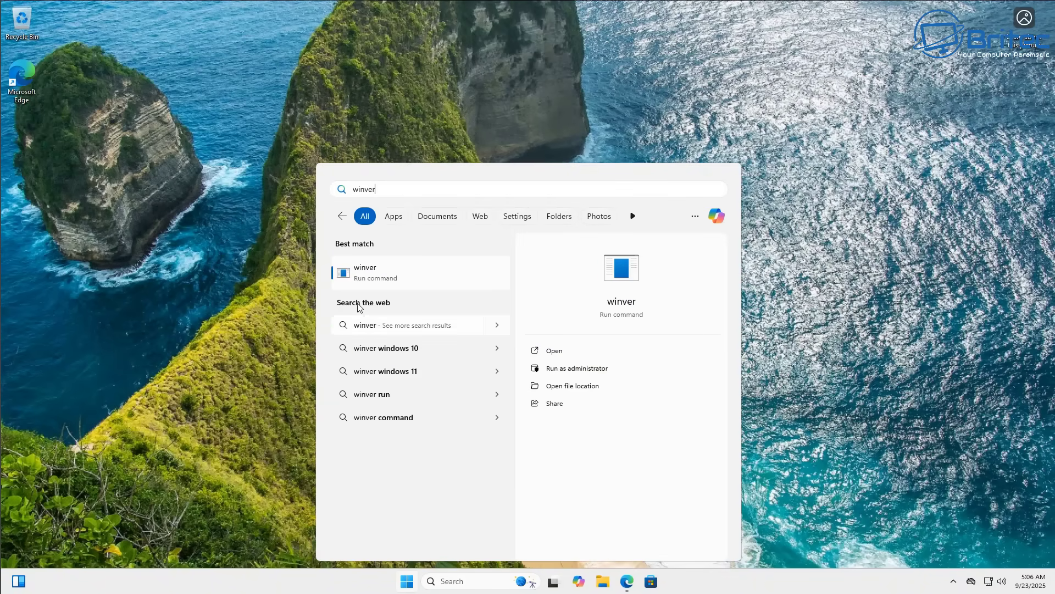
click(367, 273)
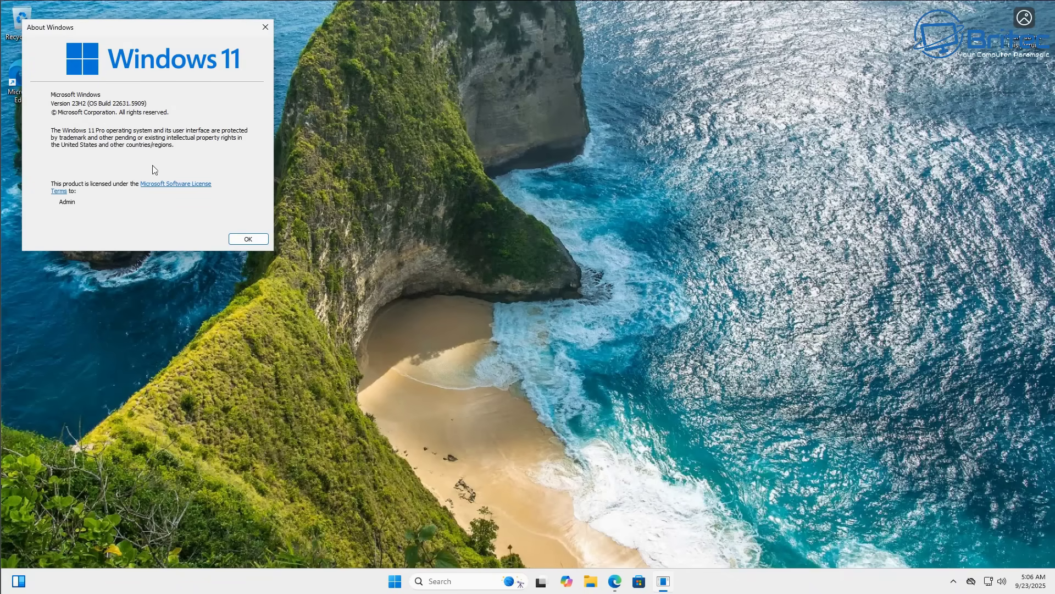
click(248, 238)
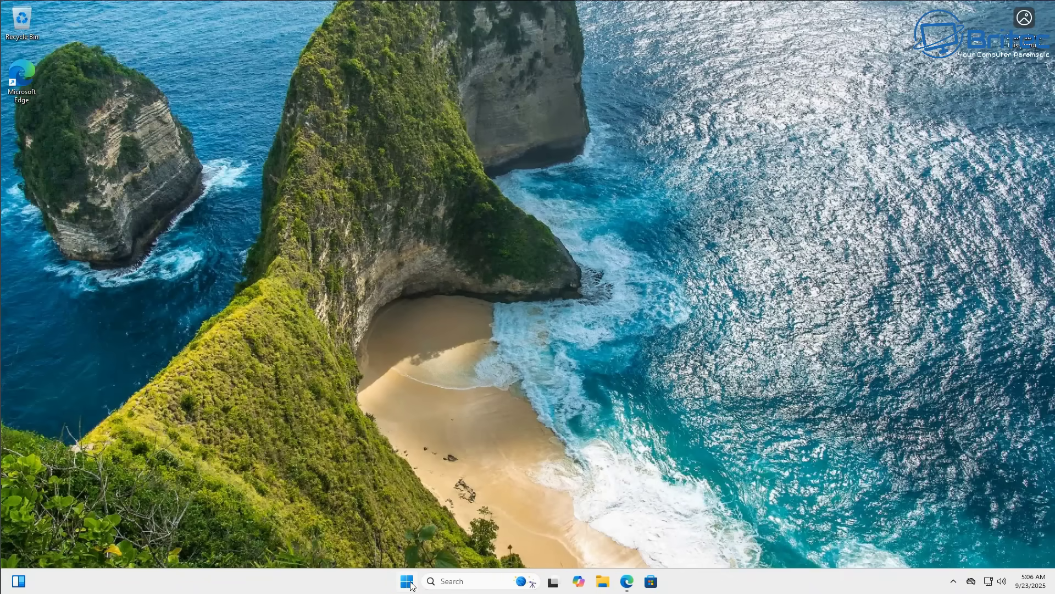
Open the Windows Update page in Settings to see the four pending updates.
click(410, 583)
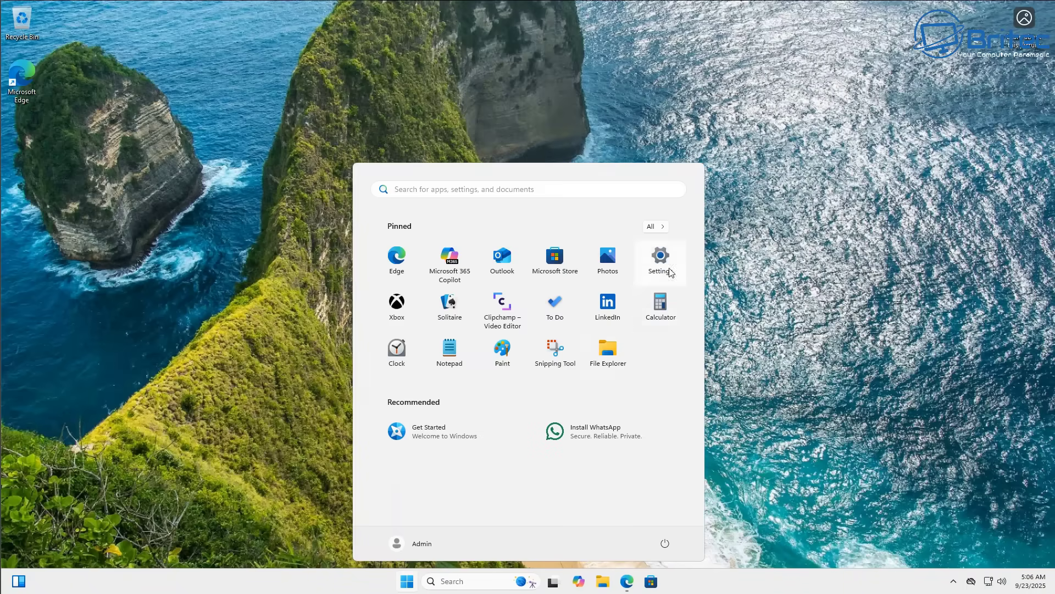
click(660, 262)
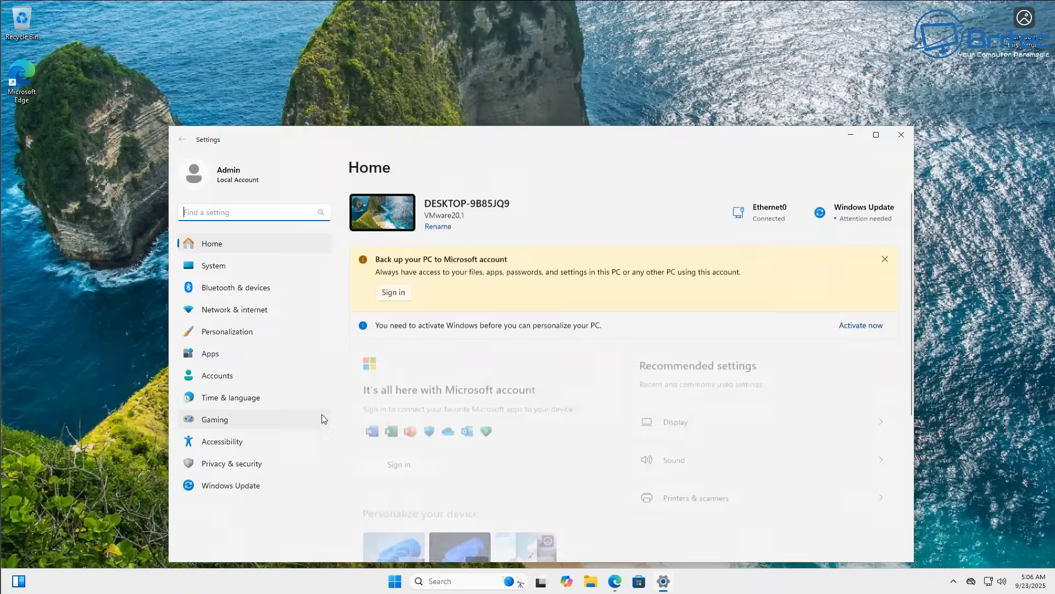
click(229, 485)
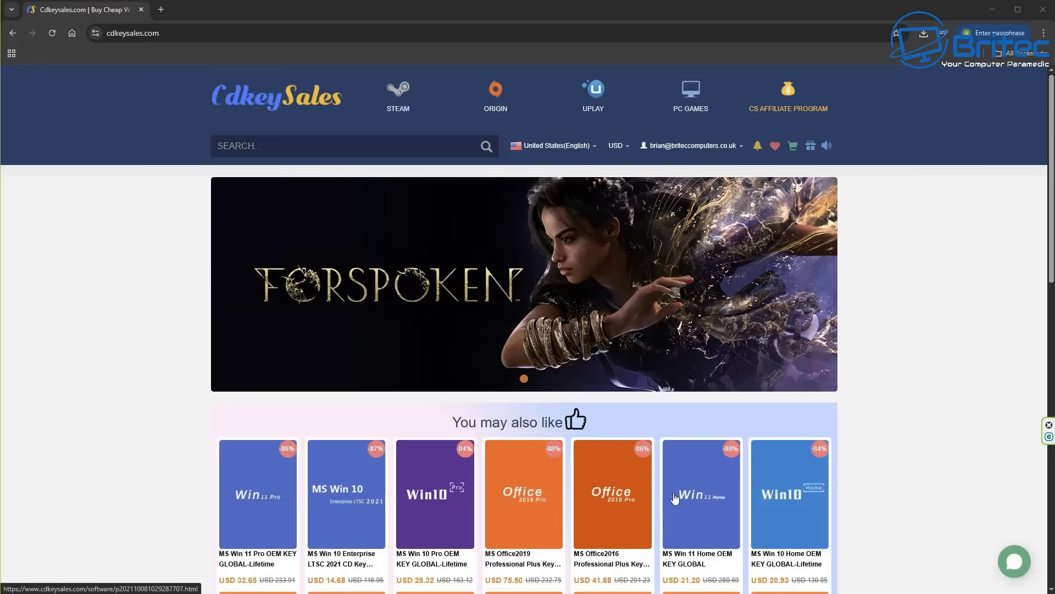
Buy one MS Win 11 Pro OEM key with promo code BR09, discounted to GBP 17.13.
click(253, 503)
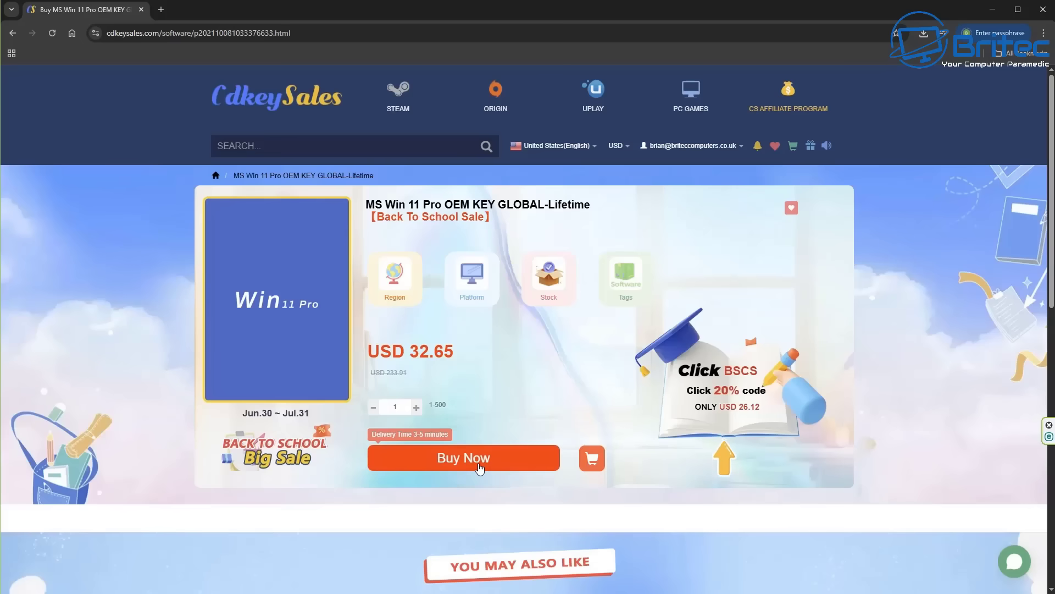
click(479, 468)
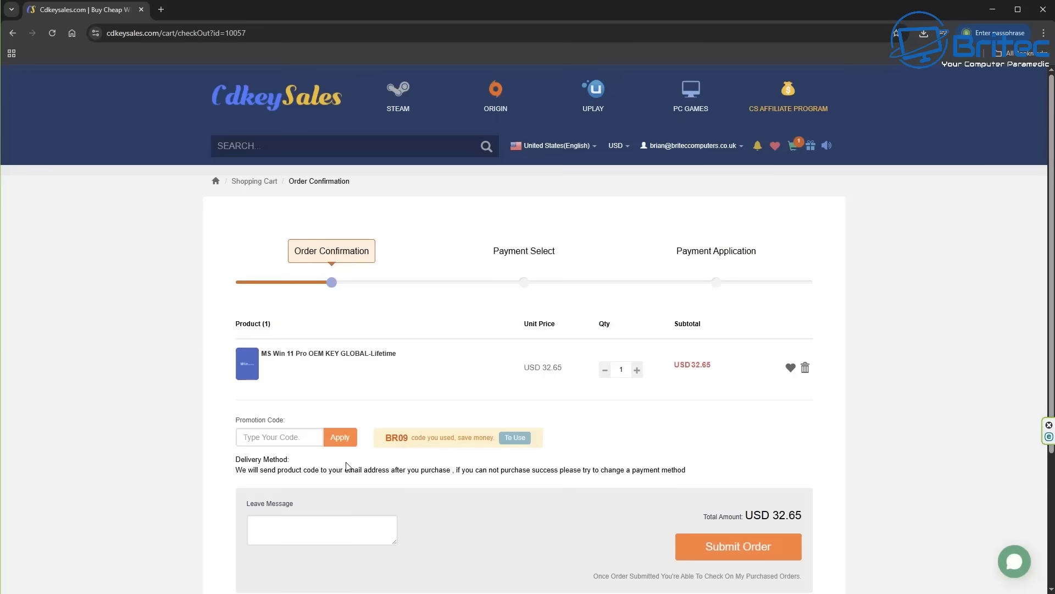
click(316, 443)
text(B)
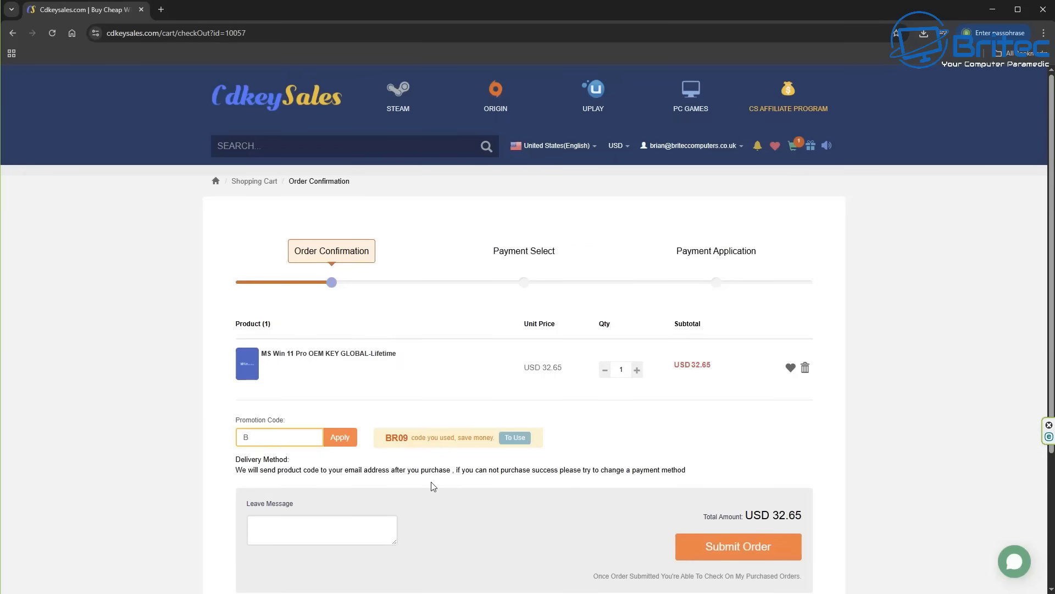
text(R09)
click(338, 440)
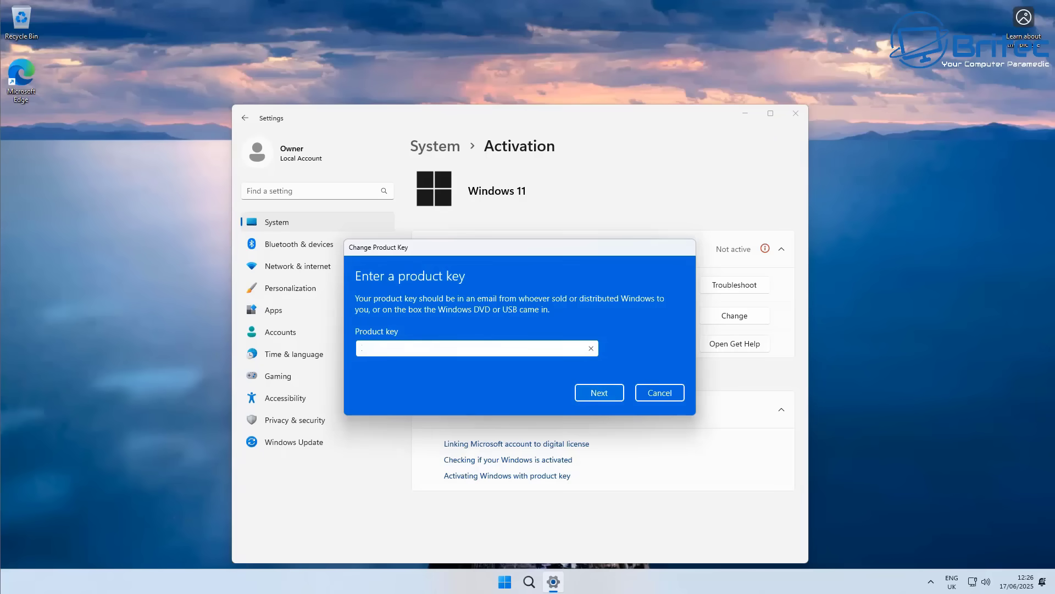
Activate Windows with the pasted product key, then highlight 'Version 24H2' on the download page.
key(ctrl+v)
key(Return)
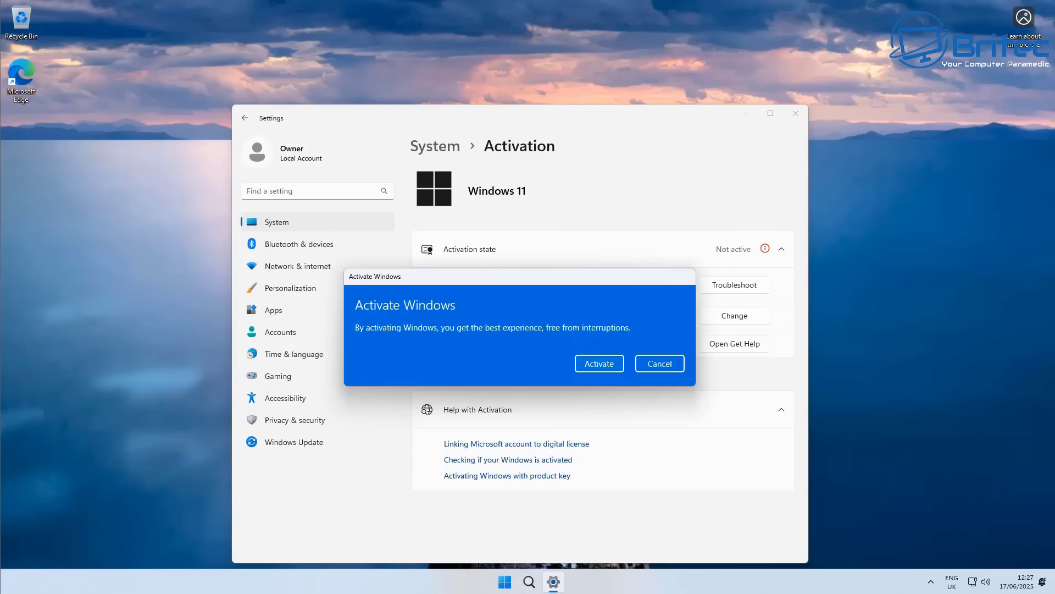
key(Return)
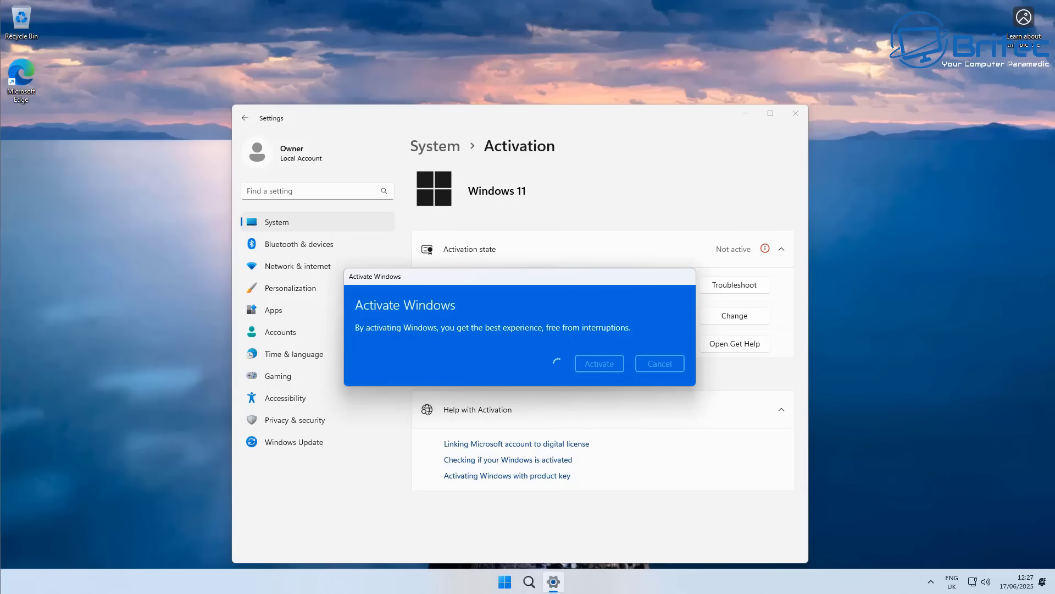
drag(306, 110, 52, 111)
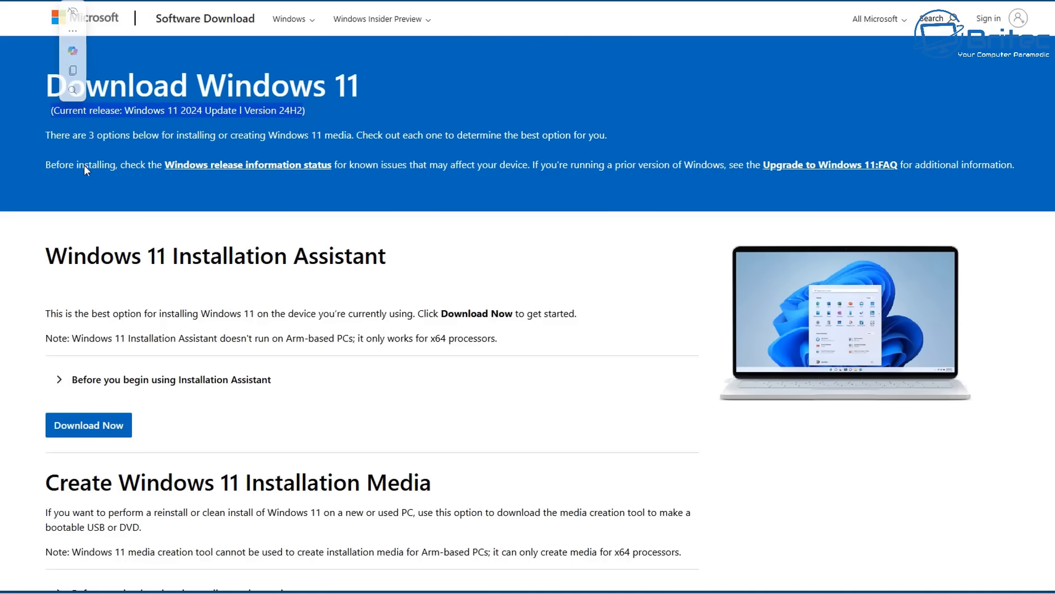
click(357, 106)
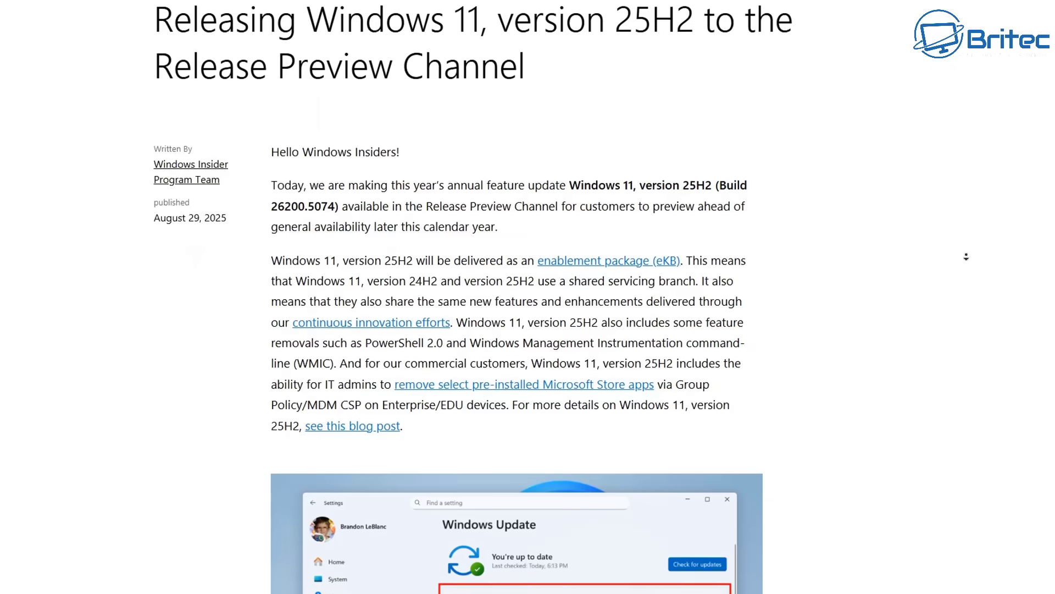
Find and highlight the Release Preview post's line on installing Windows 11, version 25H2.
scroll(966, 256, down, 5)
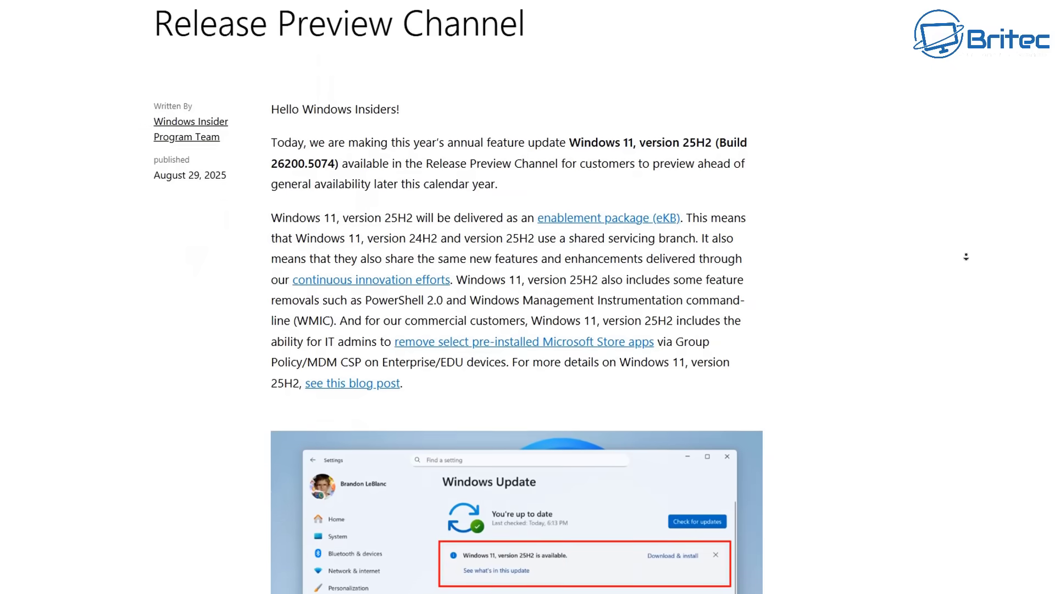
scroll(966, 256, down, 3)
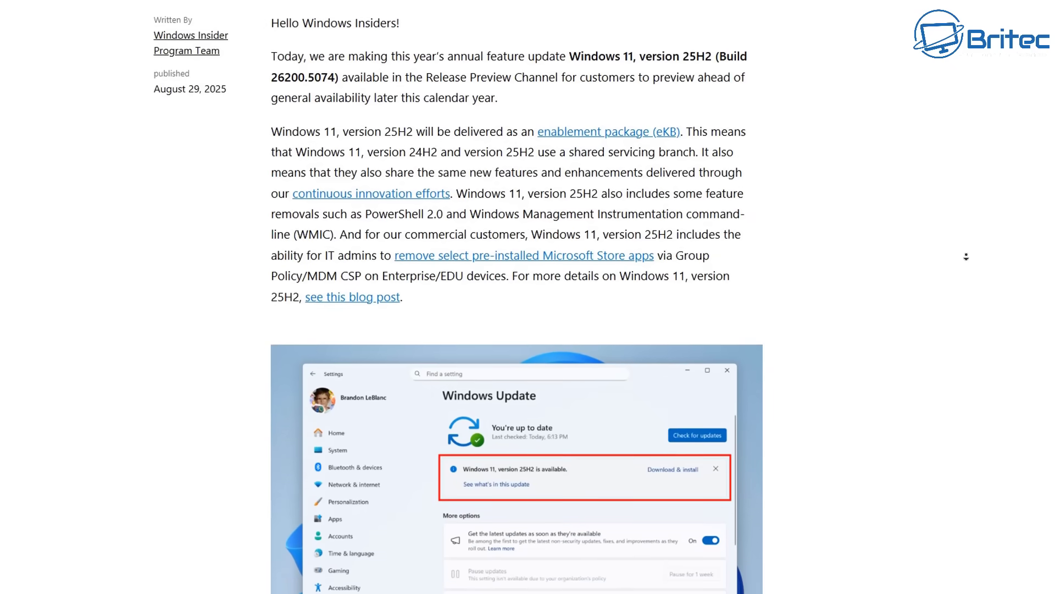
scroll(966, 256, down, 3)
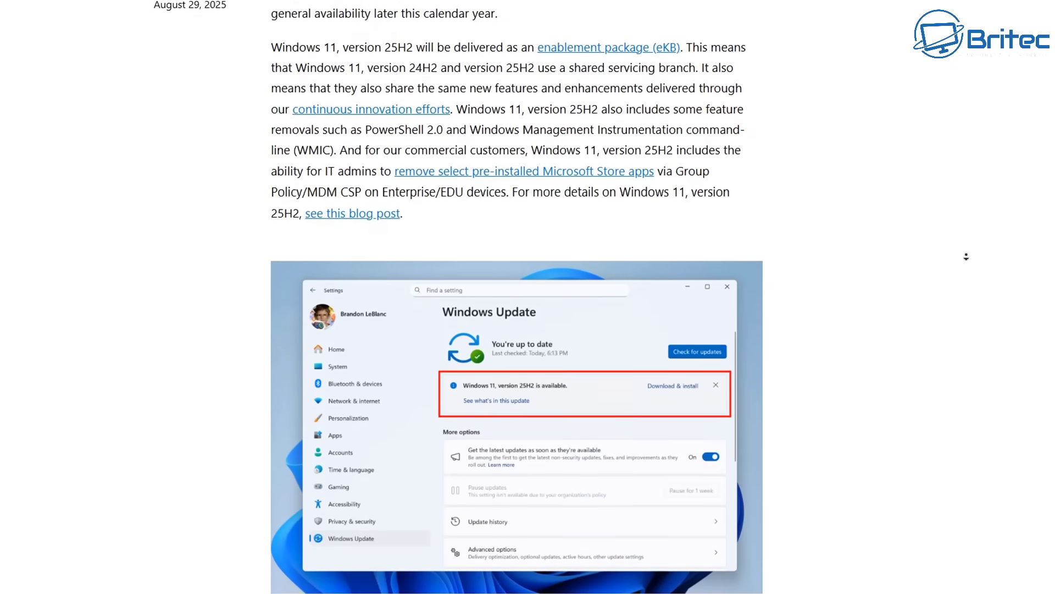
scroll(967, 257, down, 3)
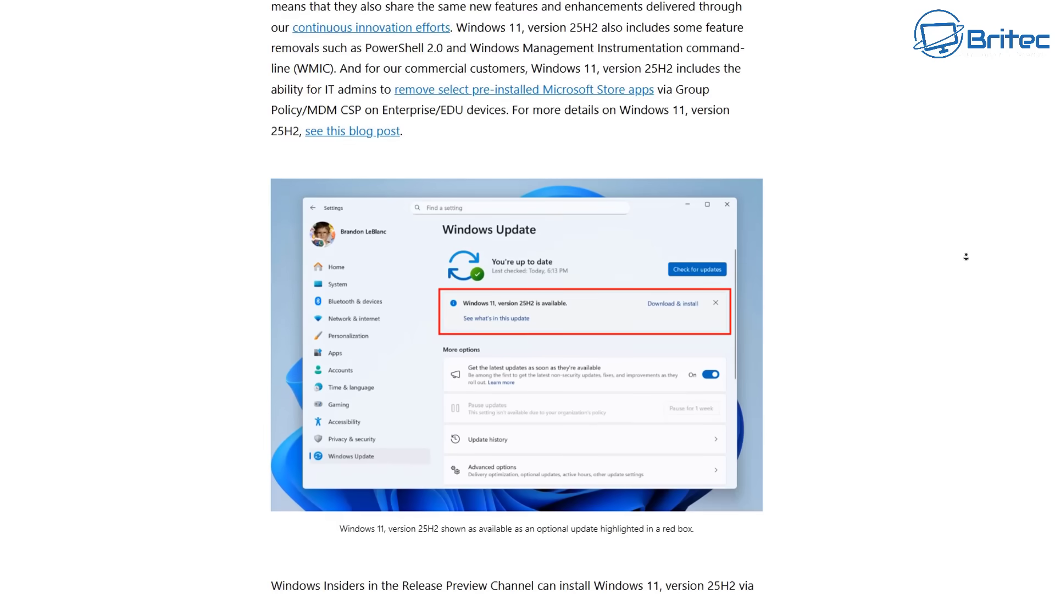
scroll(966, 257, down, 3)
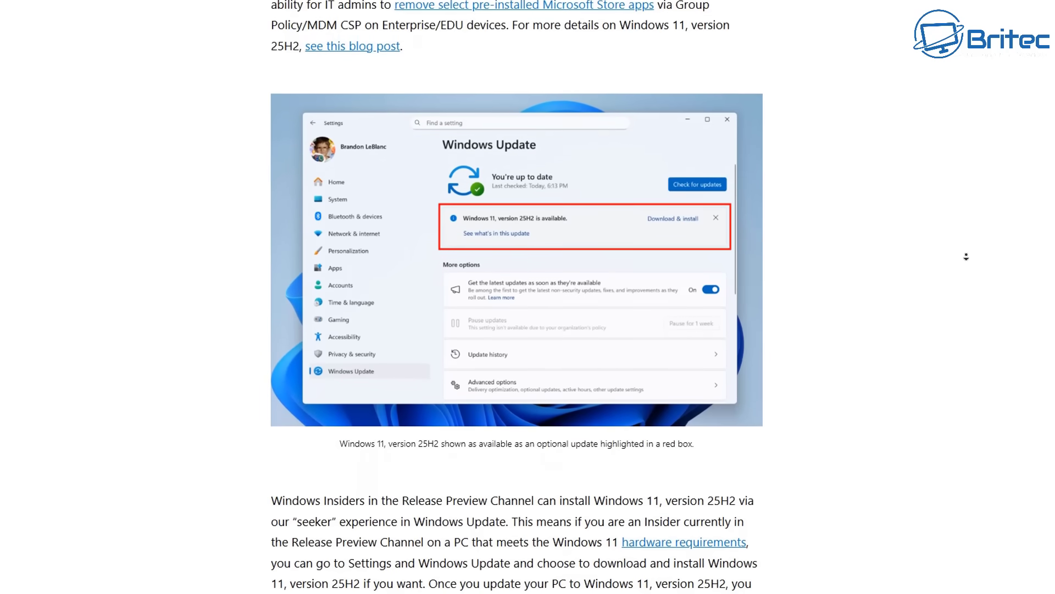
scroll(966, 257, down, 2)
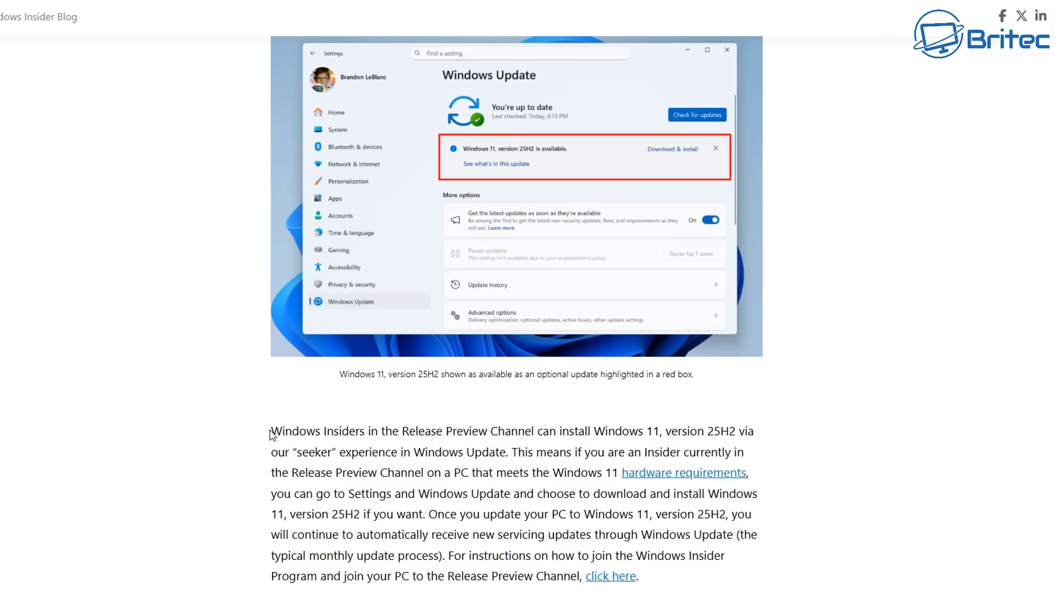
drag(270, 434, 760, 427)
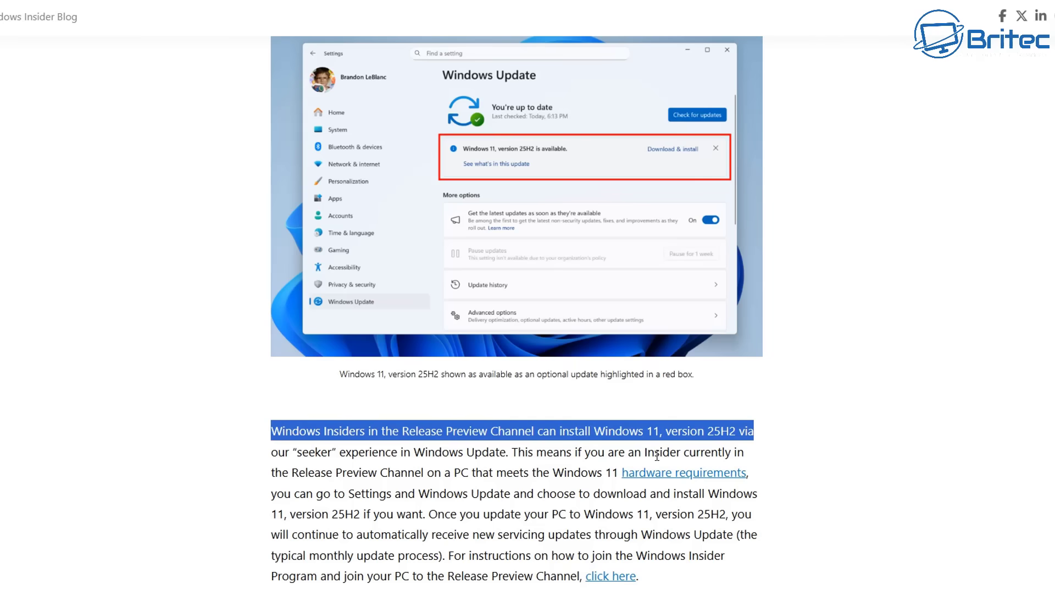
click(834, 460)
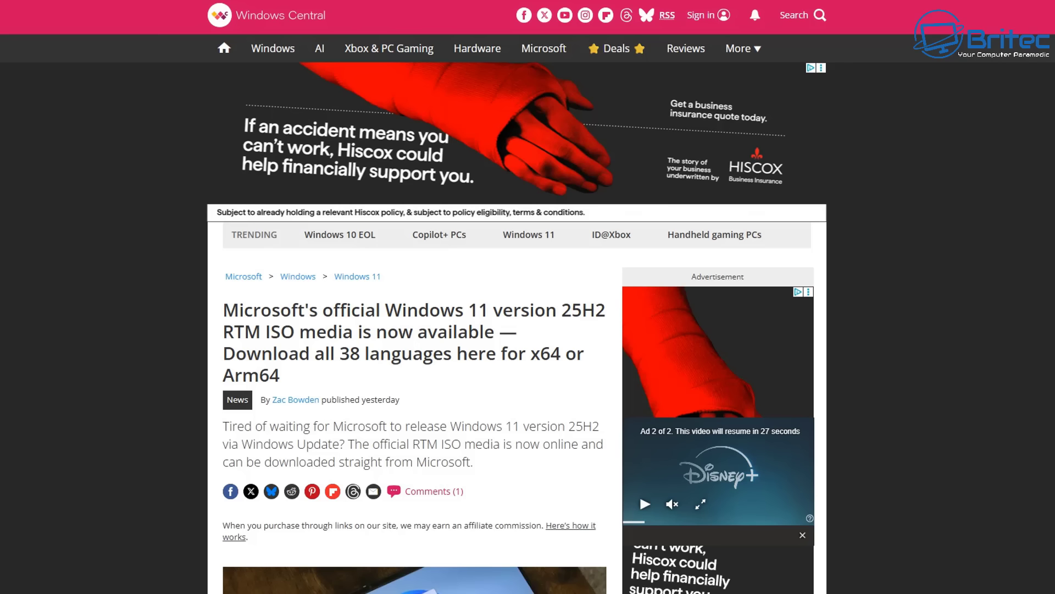
Review the 25H2 ISO download table, close language settings, and return to the download page.
scroll(1027, 363, down, 10)
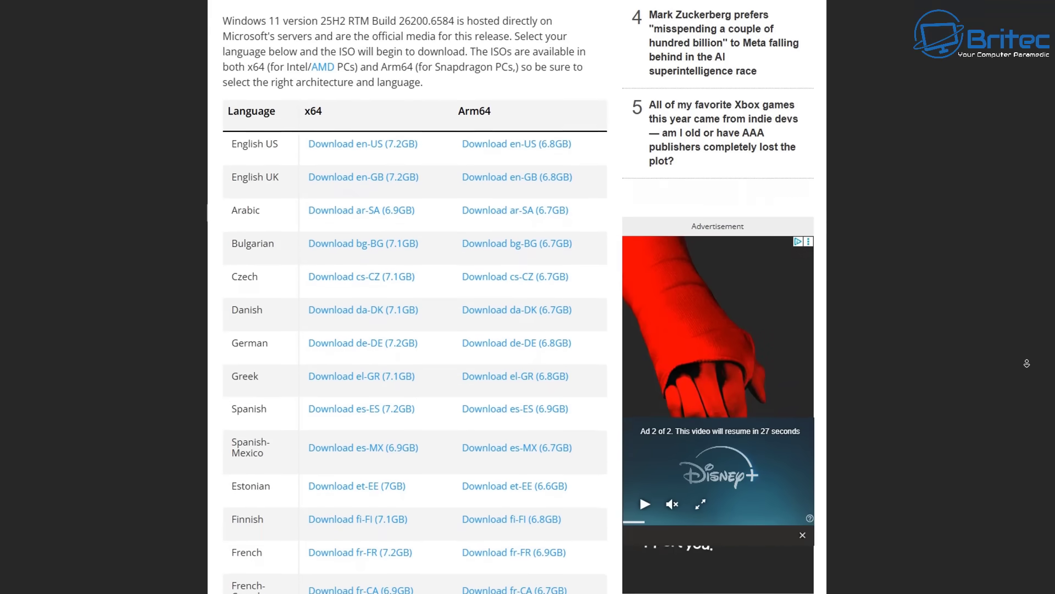
scroll(1027, 364, down, 2)
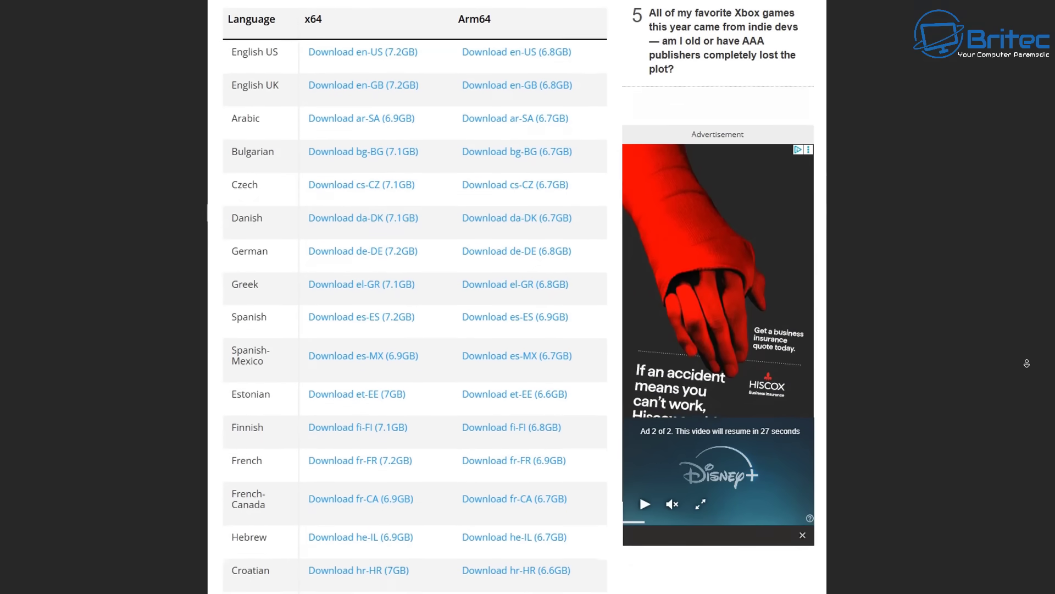
scroll(1026, 363, down, 2)
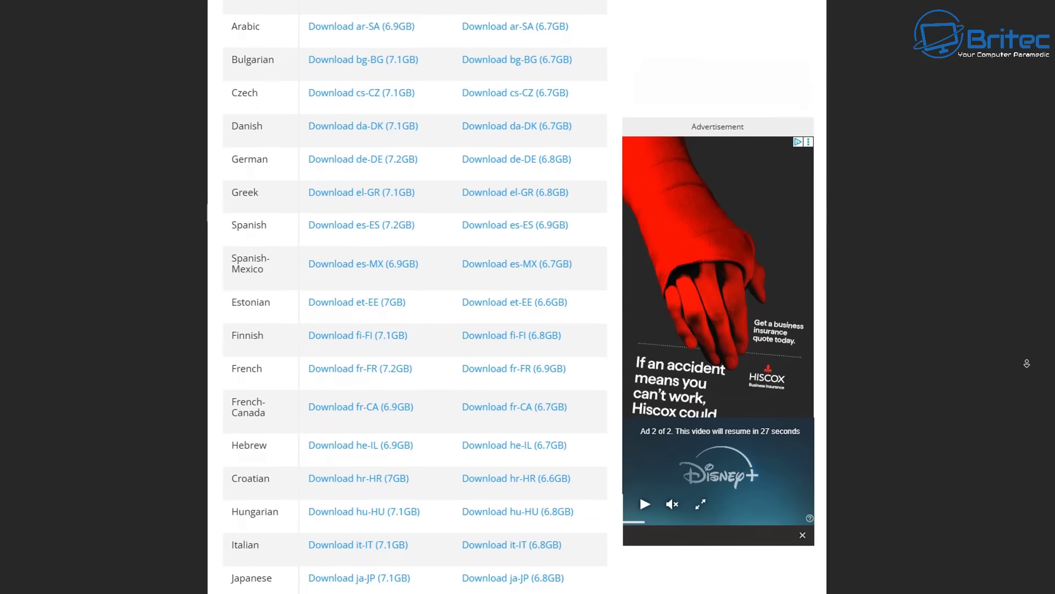
scroll(1026, 364, down, 2)
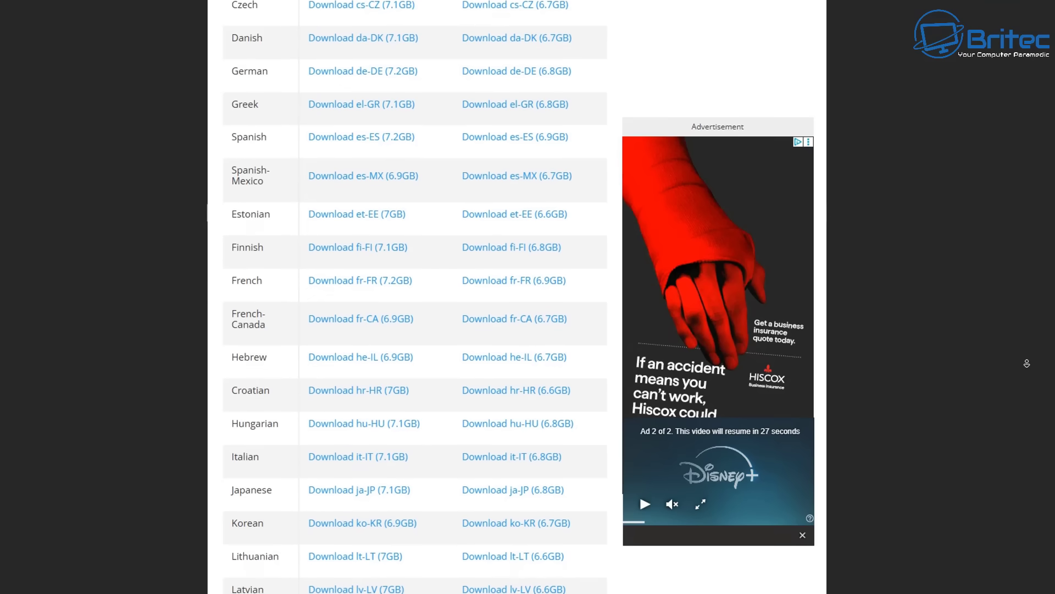
scroll(1027, 363, down, 2)
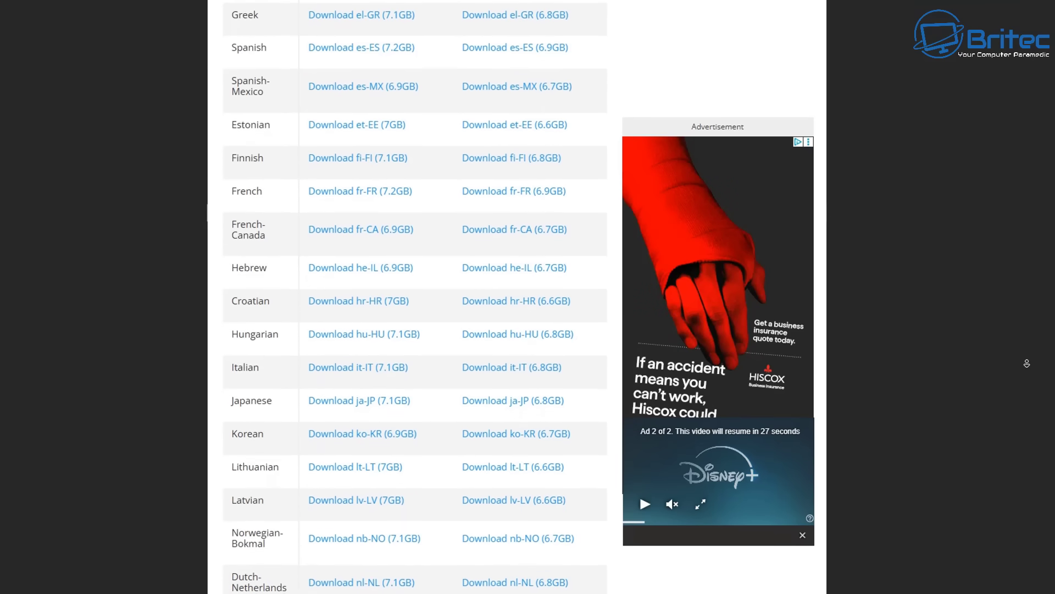
scroll(620, 269, up, 9)
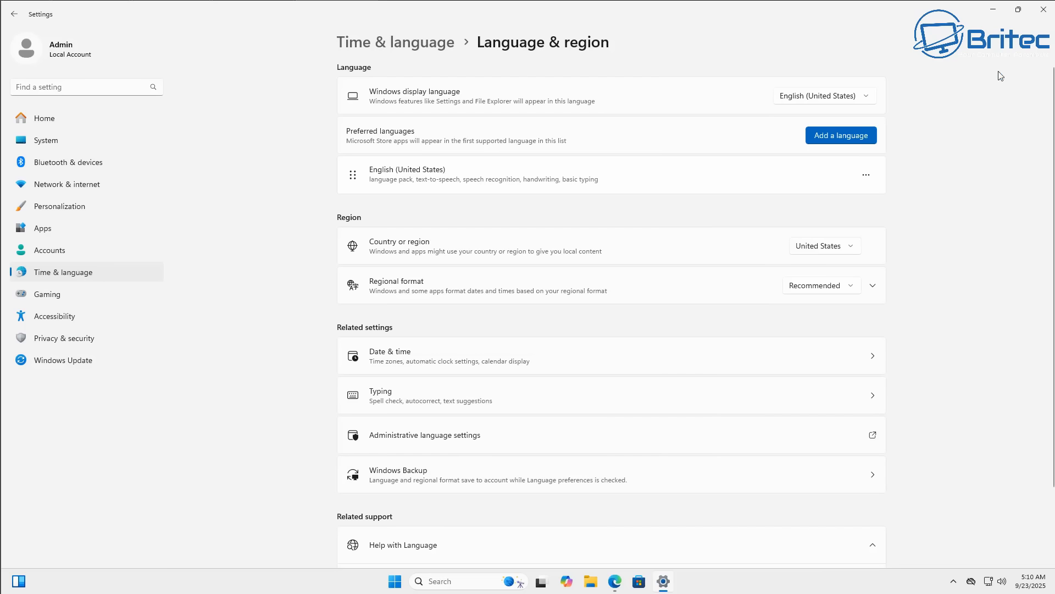
click(1043, 10)
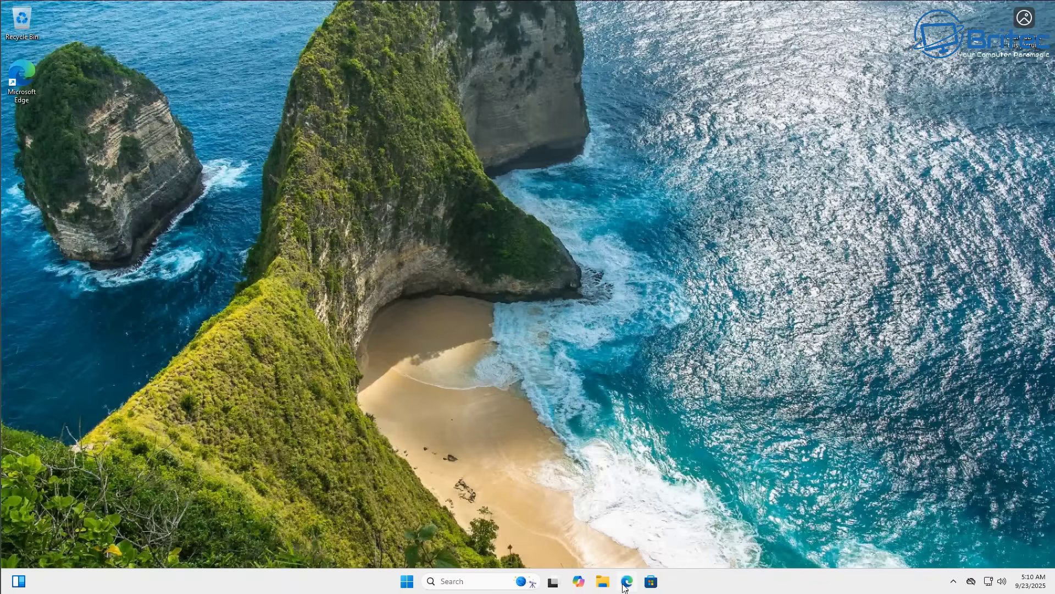
click(627, 581)
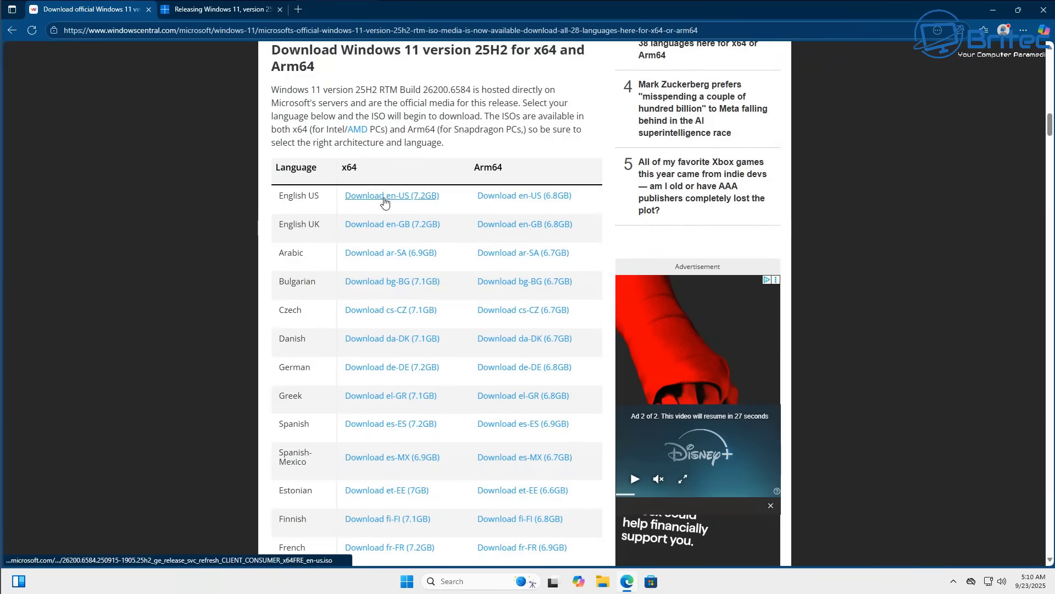
Download the English US x64 Windows 11 25H2 ISO (7.2GB).
click(420, 201)
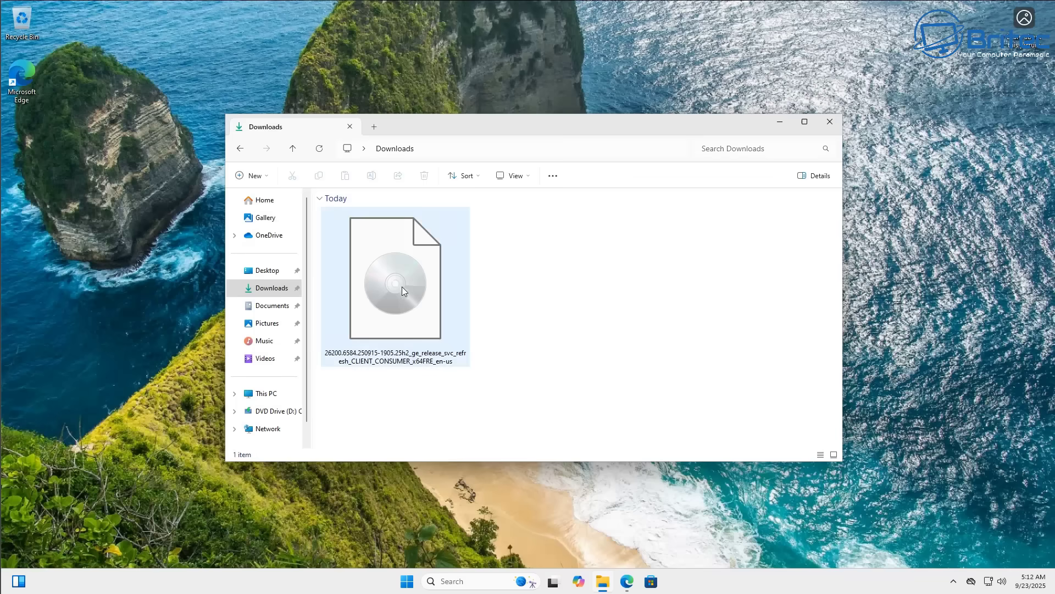
Mount the downloaded 7.20 GB 25H2 ISO from the Downloads folder.
right_click(403, 280)
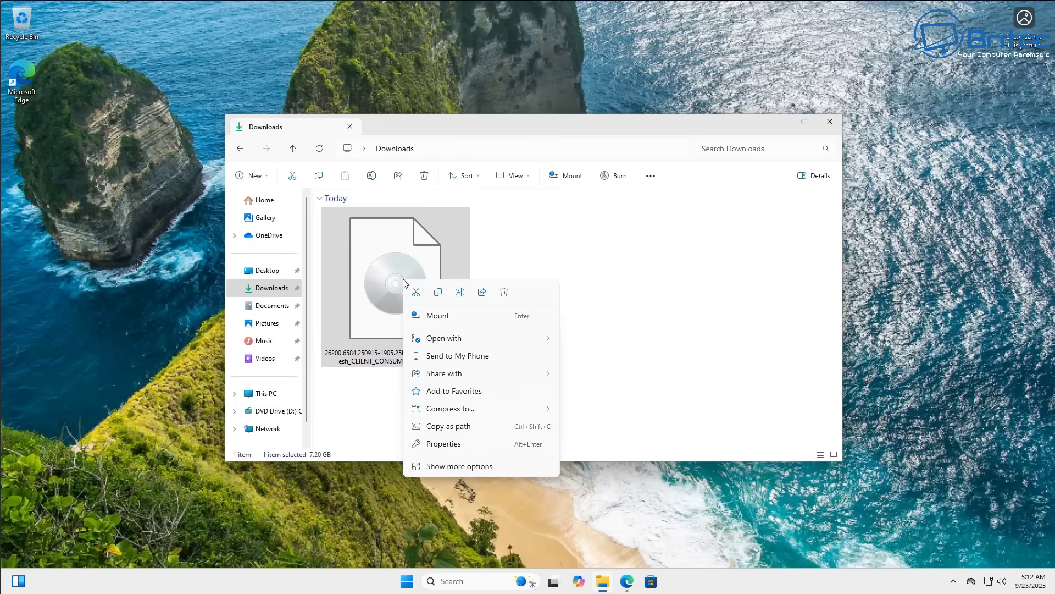
click(434, 315)
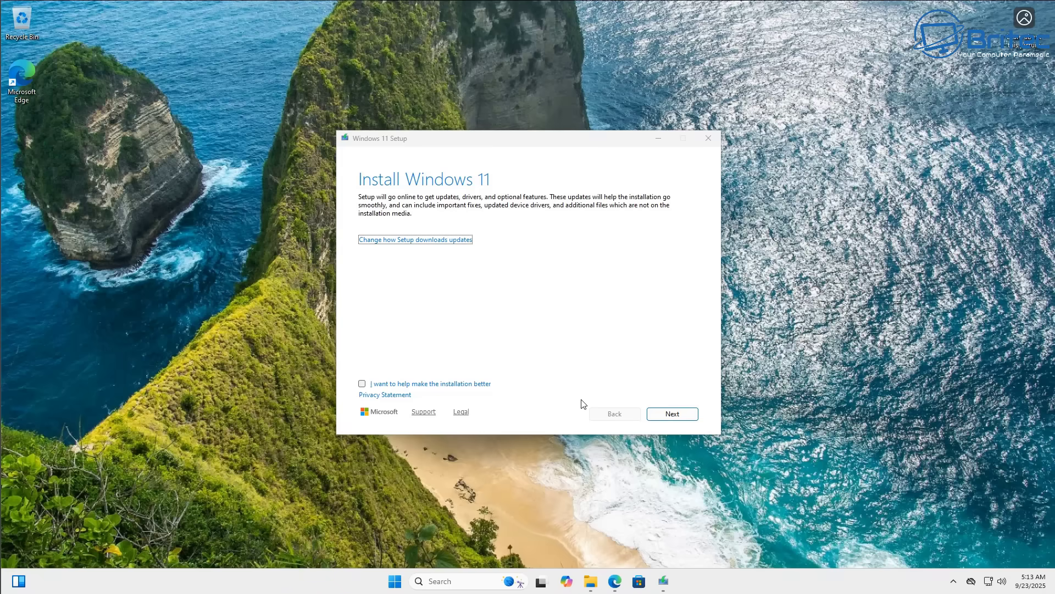
Continue past the setup update options and accept the license terms.
click(671, 414)
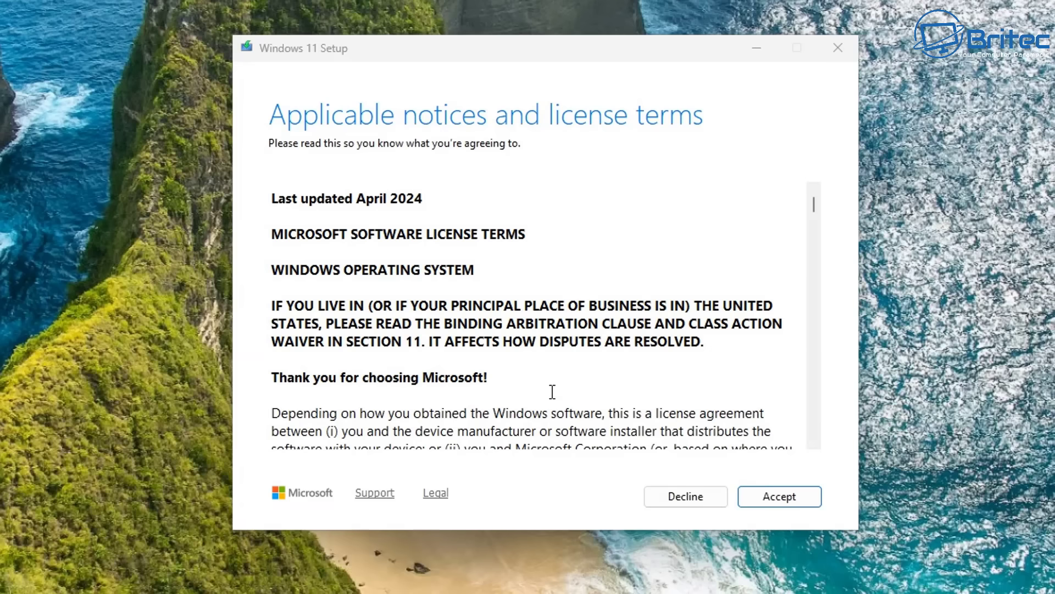
click(796, 496)
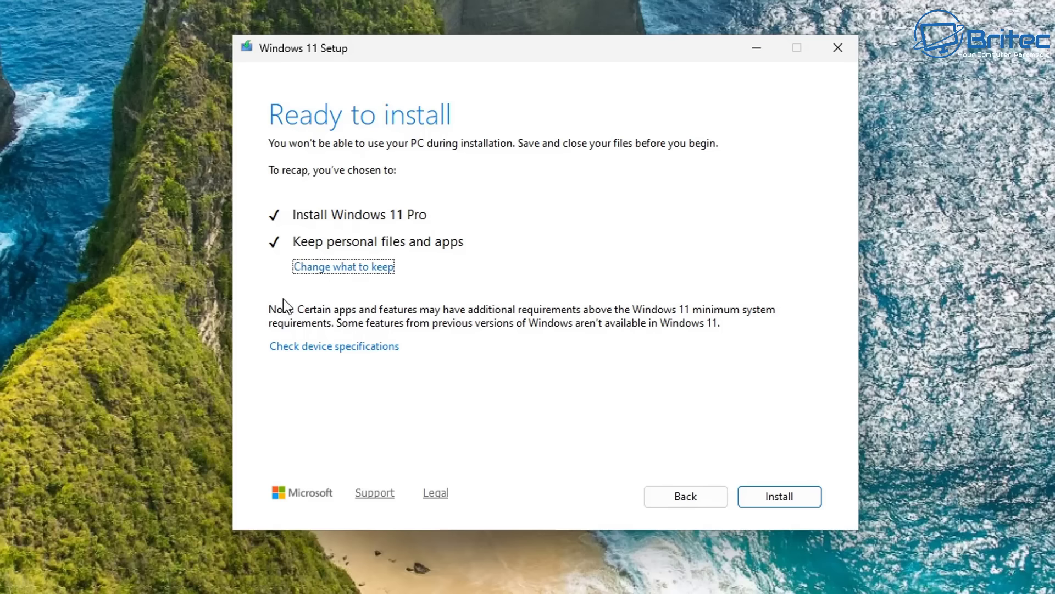
Install Windows 11 Pro keeping personal files and apps, and let it finish.
click(792, 495)
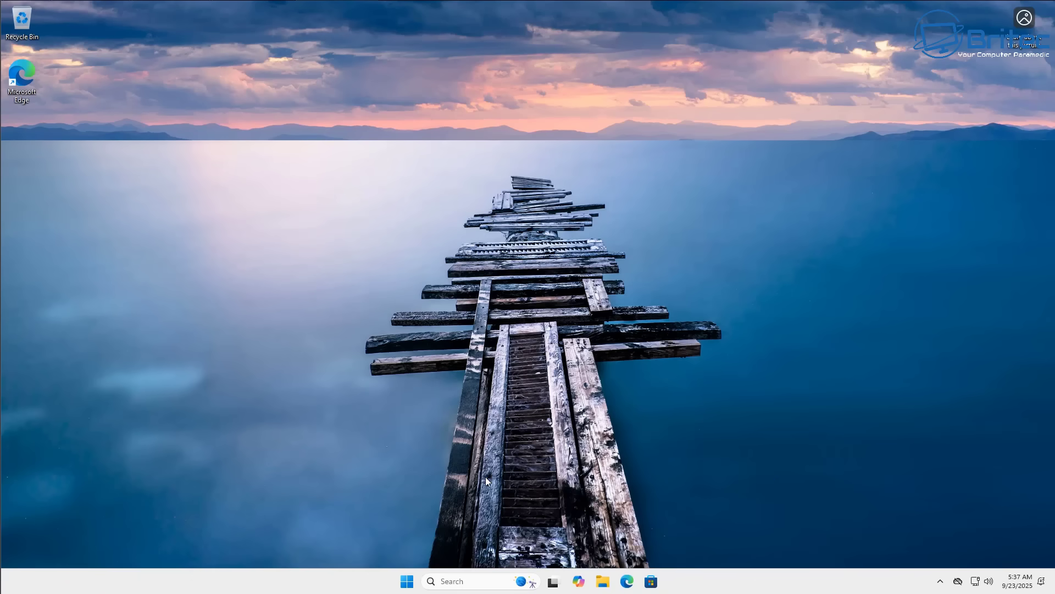
Run winver to confirm Version 25H2 (OS Build 26200.6584), then reopen the Start menu.
click(407, 583)
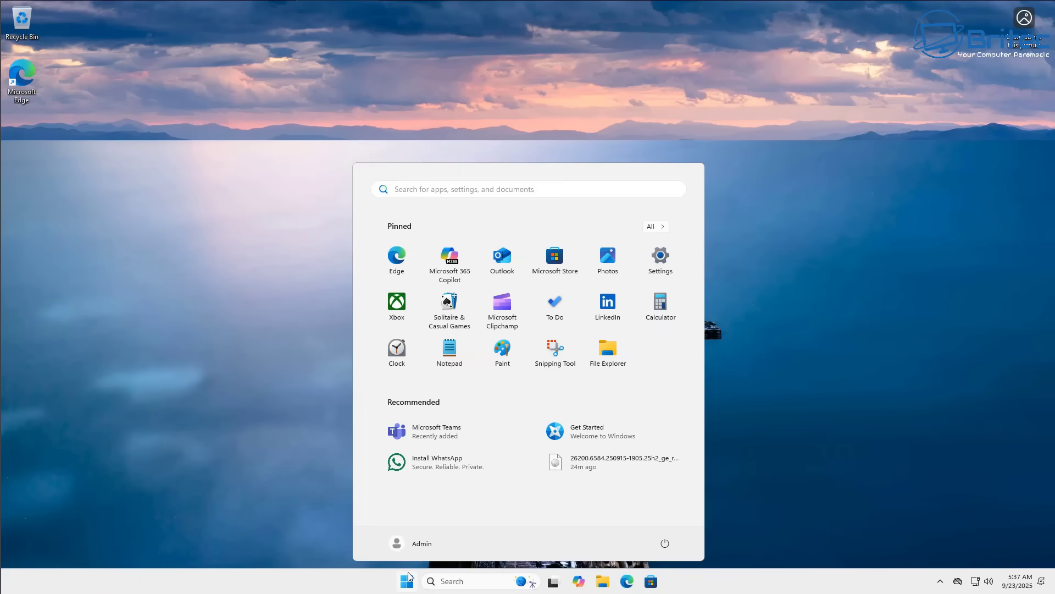
text(winver)
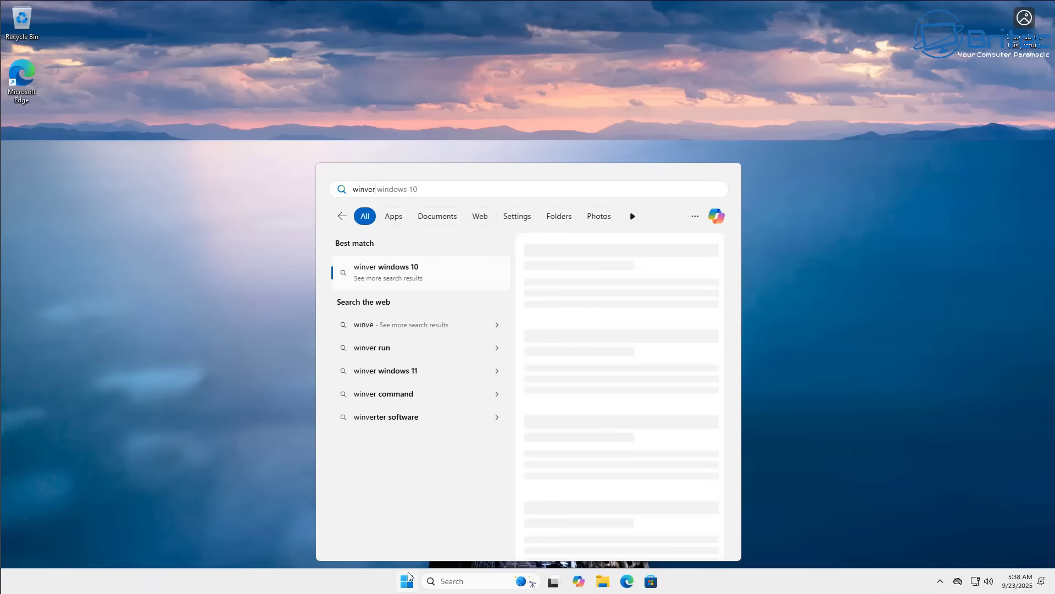
click(396, 278)
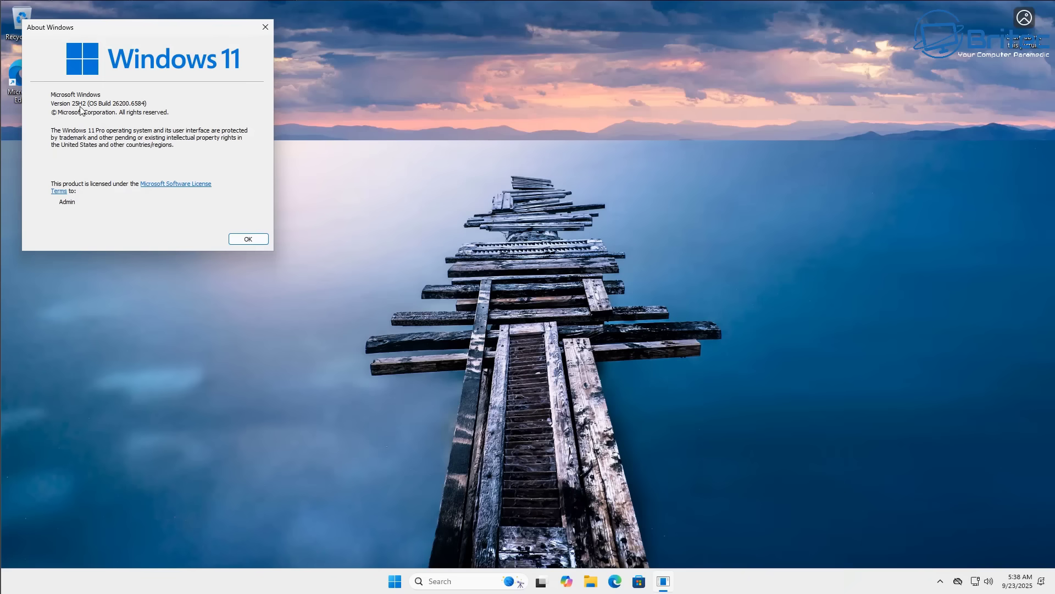
click(265, 27)
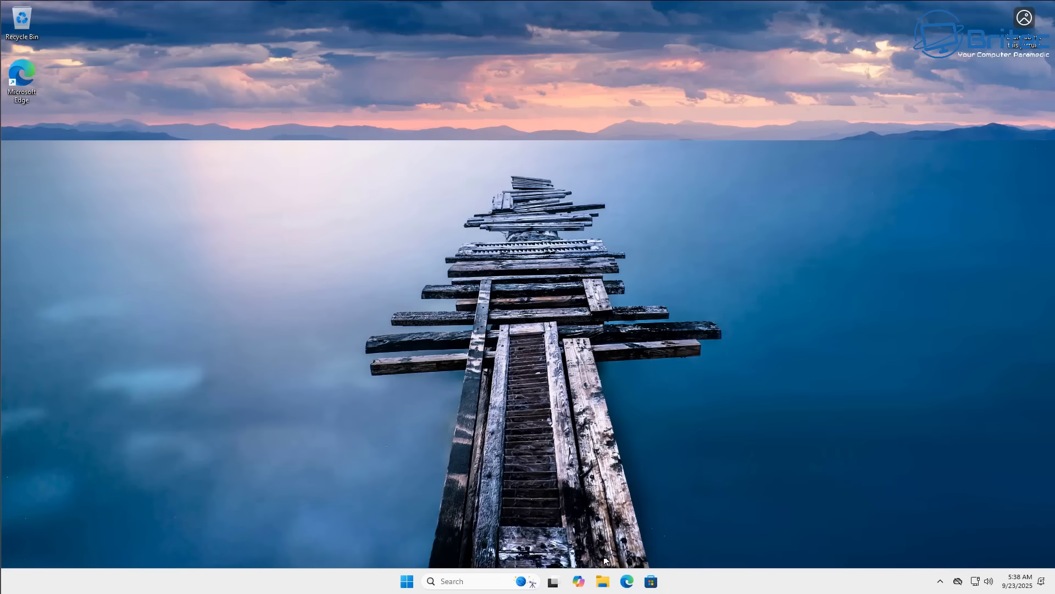
click(406, 584)
In Settings > Windows Update, enable 'Get the latest updates' and run an update check showing You're up to date.
click(654, 261)
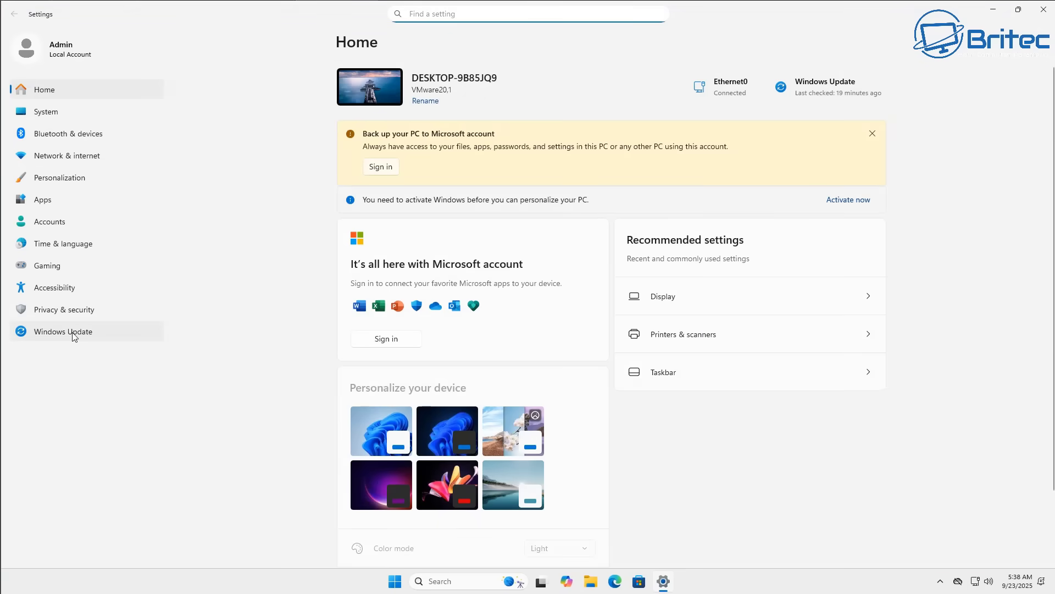
click(71, 332)
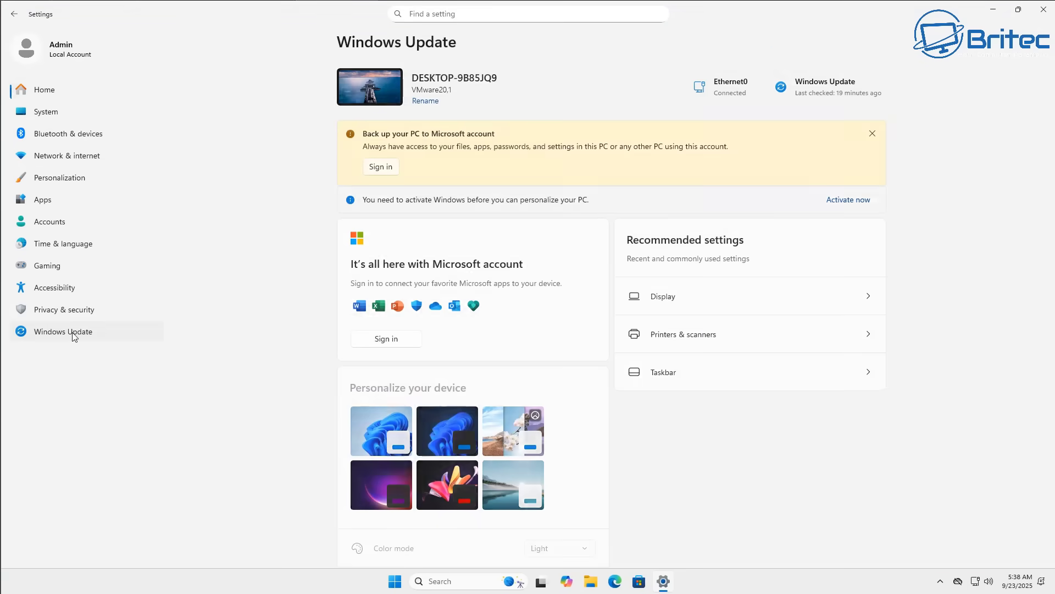
click(866, 156)
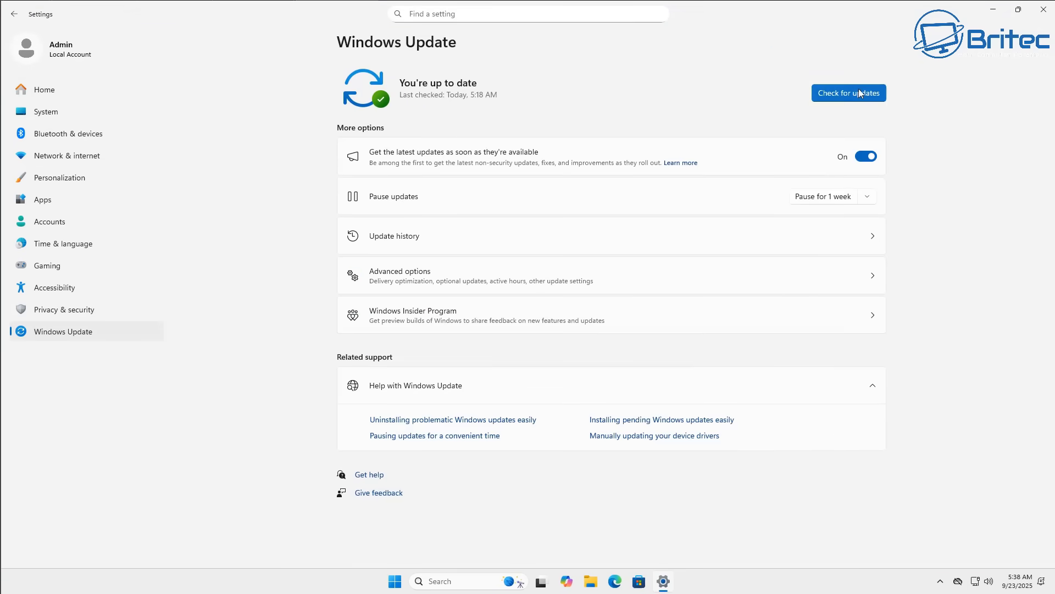
click(847, 93)
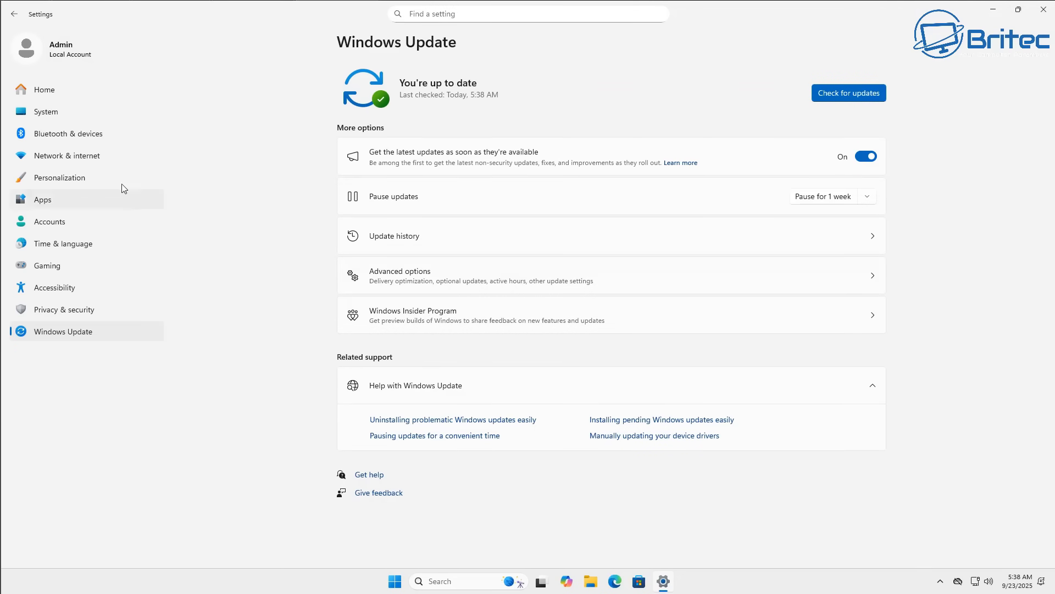
Verify System > About shows Windows 11 Pro, Version 25H2, OS build 26200.6584, then close Settings.
click(73, 111)
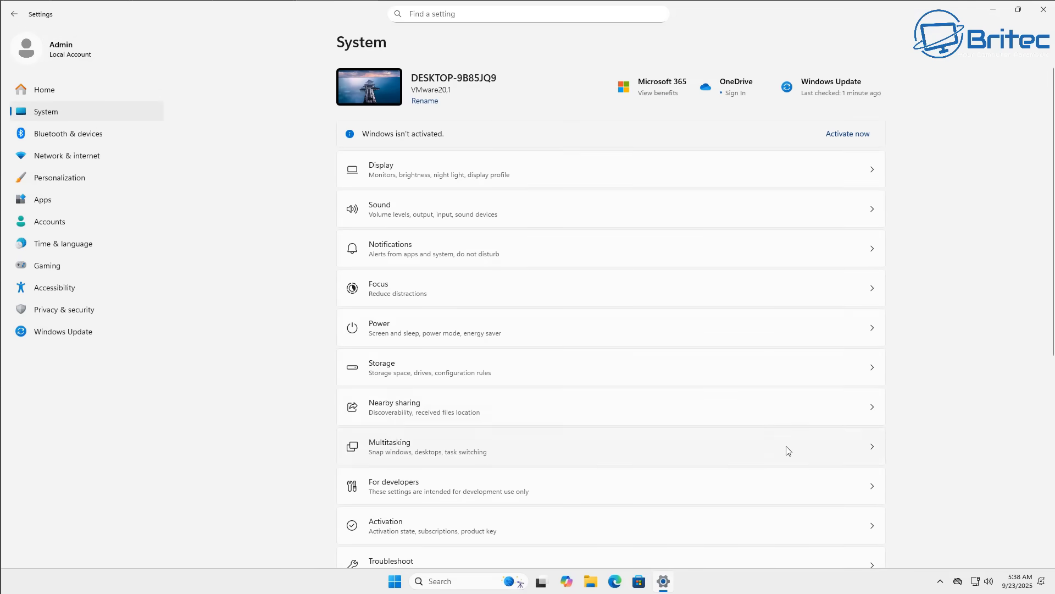
scroll(777, 476, down, 1)
scroll(581, 511, down, 6)
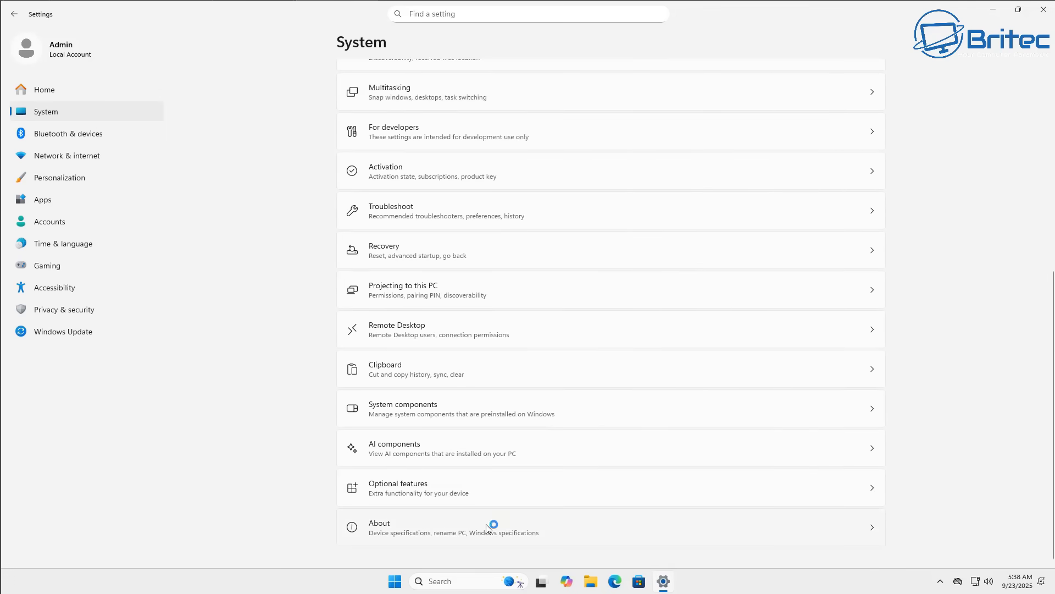
click(420, 535)
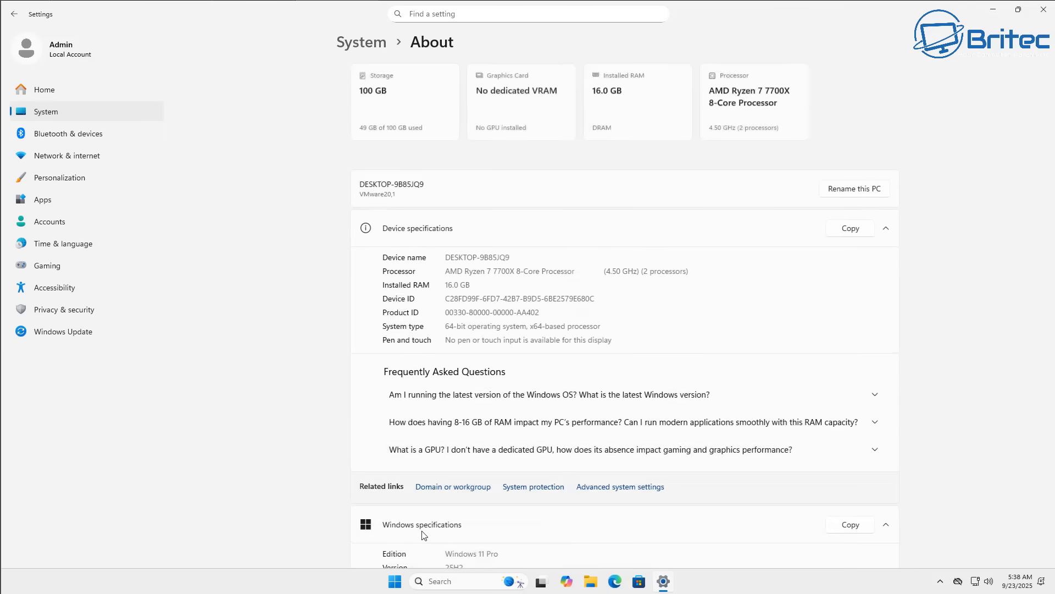
scroll(581, 531, down, 4)
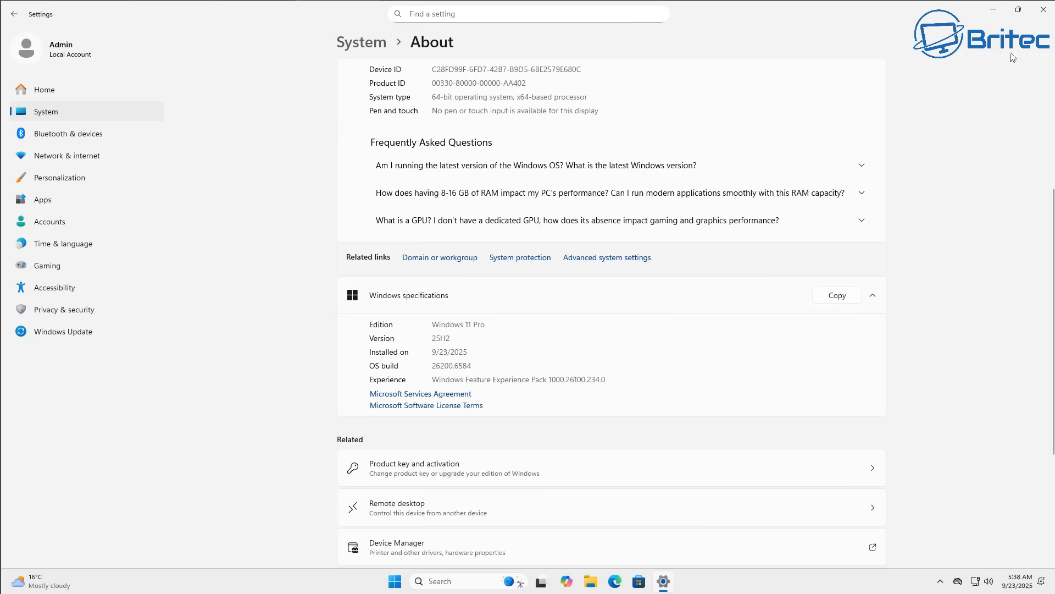
click(1044, 10)
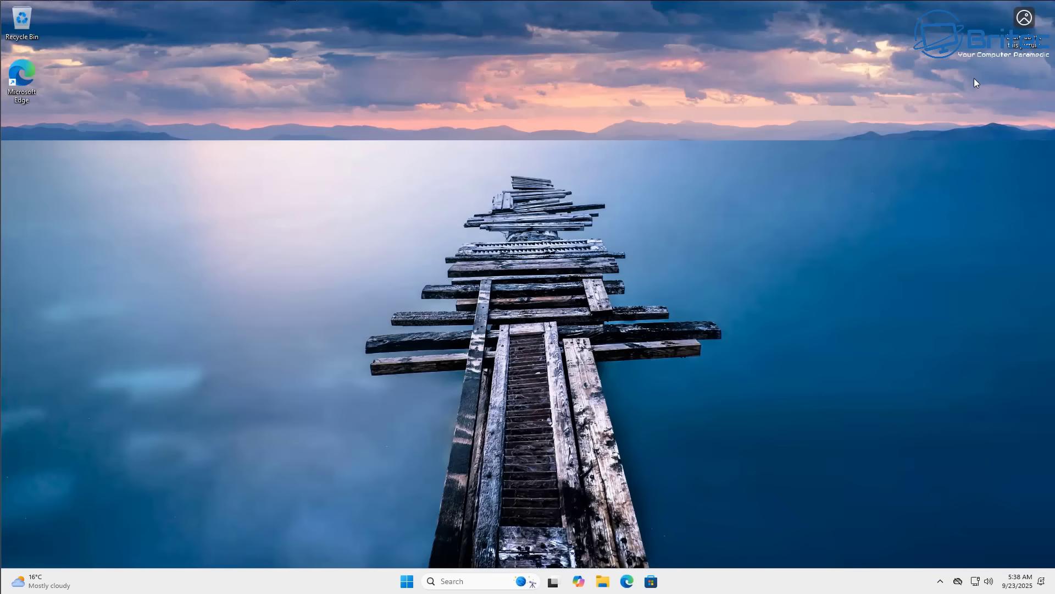